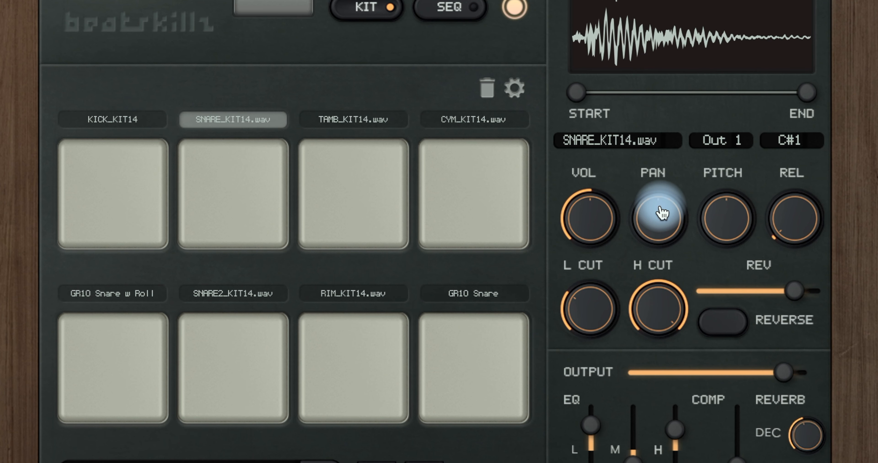
# - Select the KICK_KIT14 pad and raise the COMP amount of the SKIPPY kit
pyautogui.click(136, 128)
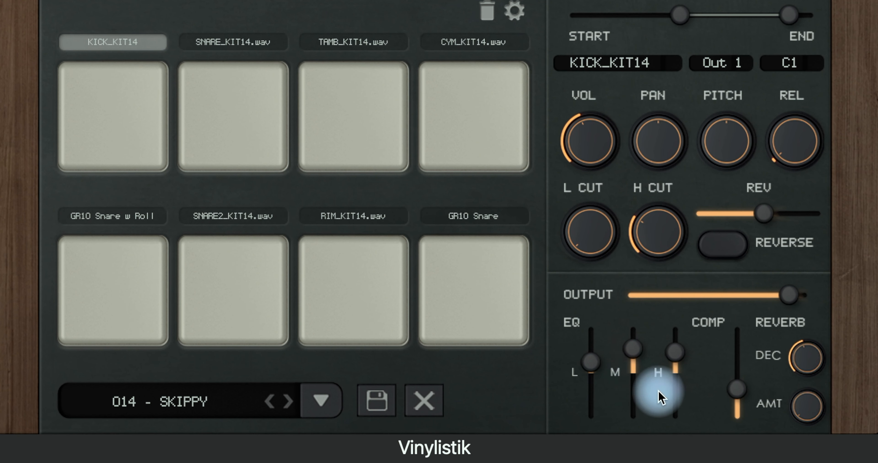
pyautogui.moveTo(736, 389); pyautogui.dragTo(736, 368)
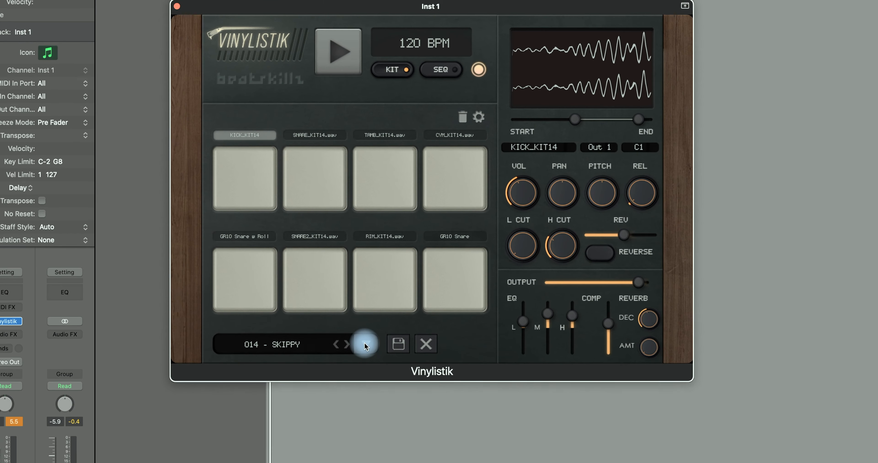
# - Load the 029 - Rust kit preset from Bank C
pyautogui.click(364, 344)
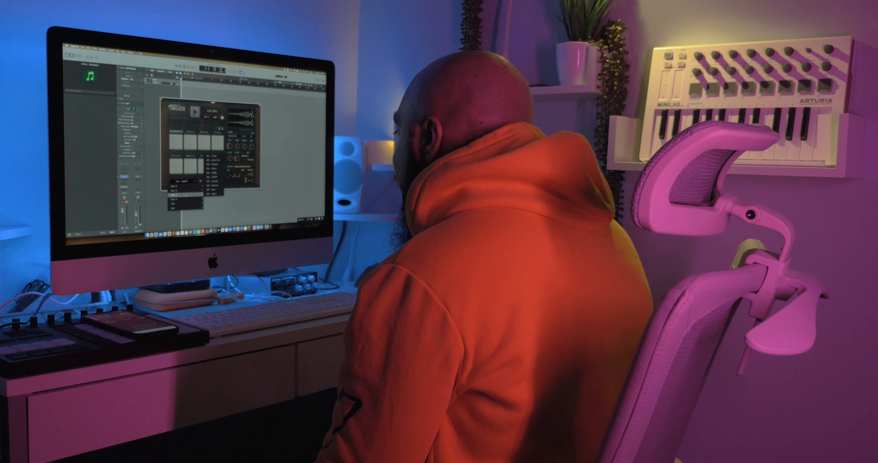
pyautogui.moveTo(187, 200)
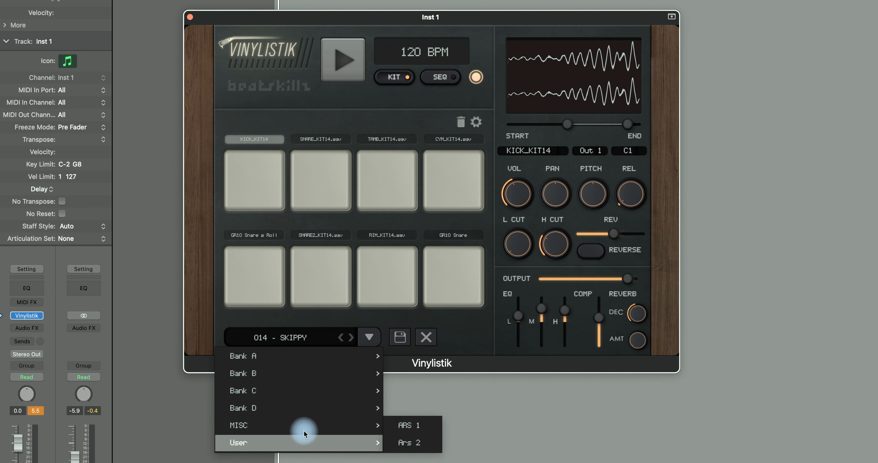
pyautogui.moveTo(309, 392)
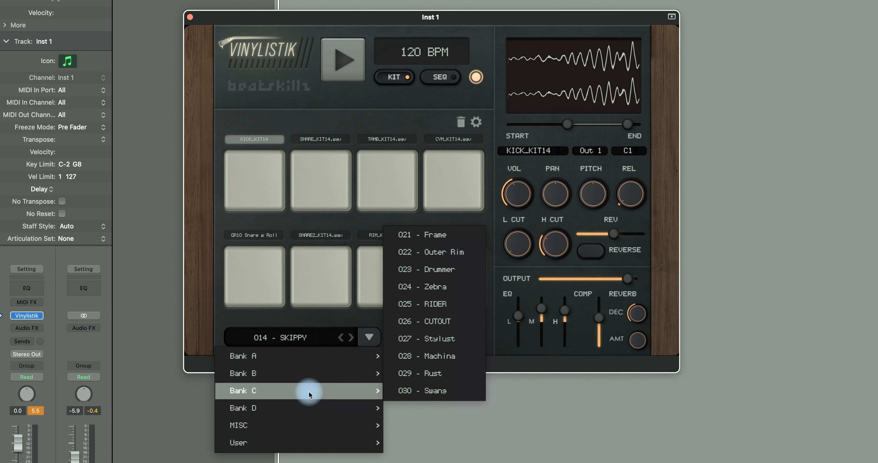
pyautogui.click(440, 375)
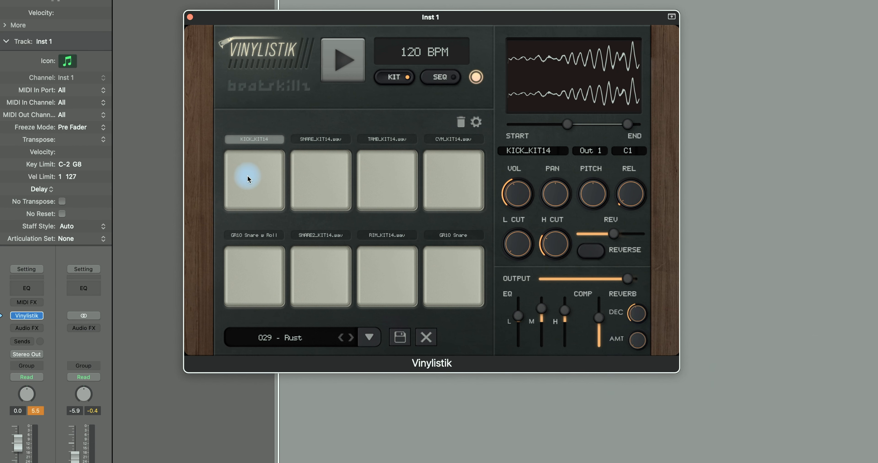
# - Audition the Rust kit's snare, hat, open hi-hat and percussion pads
pyautogui.click(320, 185)
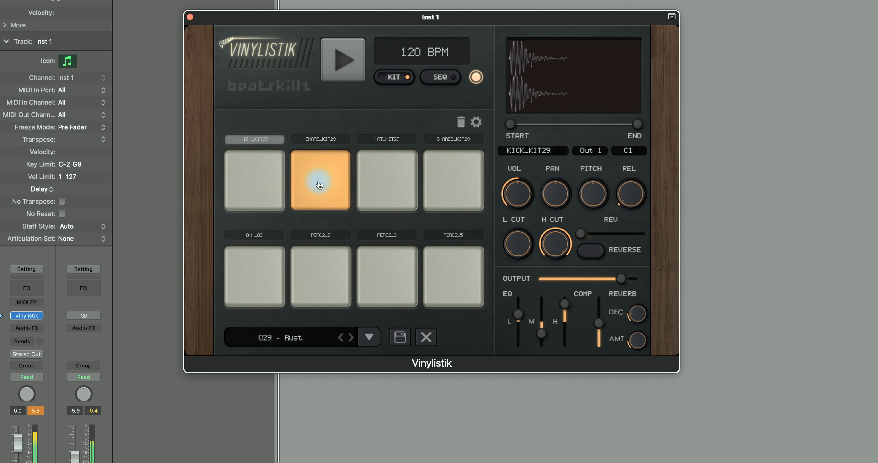
pyautogui.click(310, 253)
pyautogui.click(262, 272)
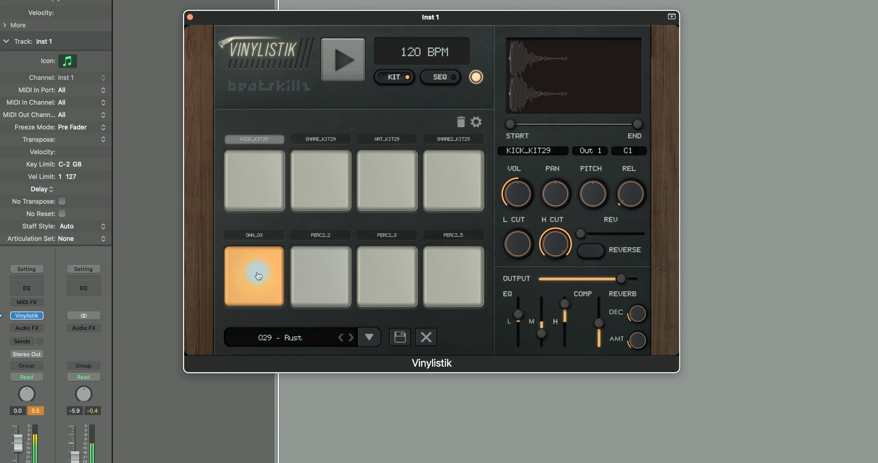
pyautogui.click(391, 188)
pyautogui.click(395, 282)
pyautogui.click(462, 277)
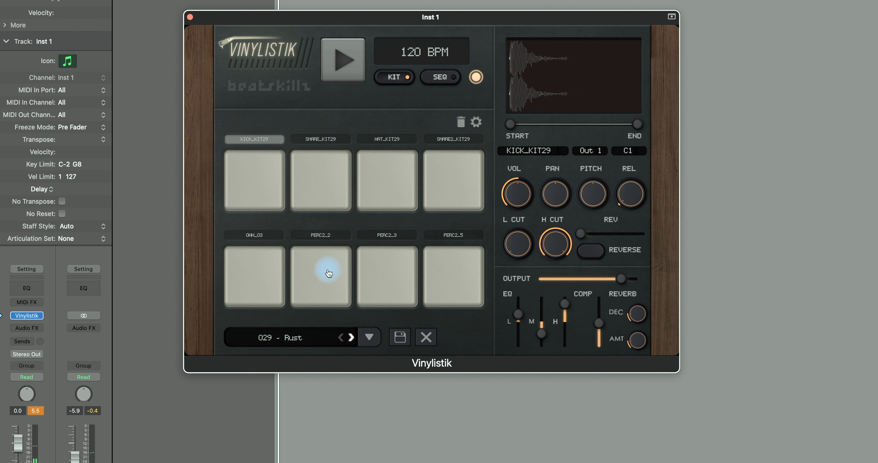
# - Advance to the 031 - Moonstruck kit and audition its kick and snare pads
pyautogui.click(257, 182)
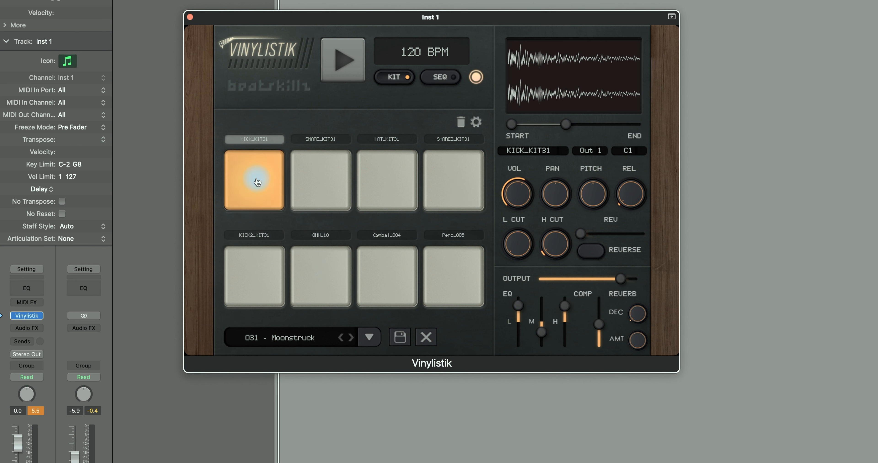
pyautogui.click(320, 181)
pyautogui.click(319, 181)
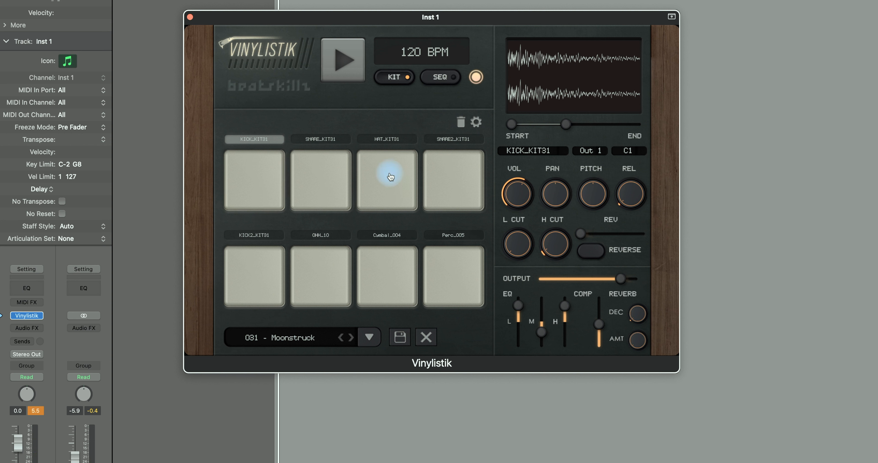
pyautogui.click(257, 187)
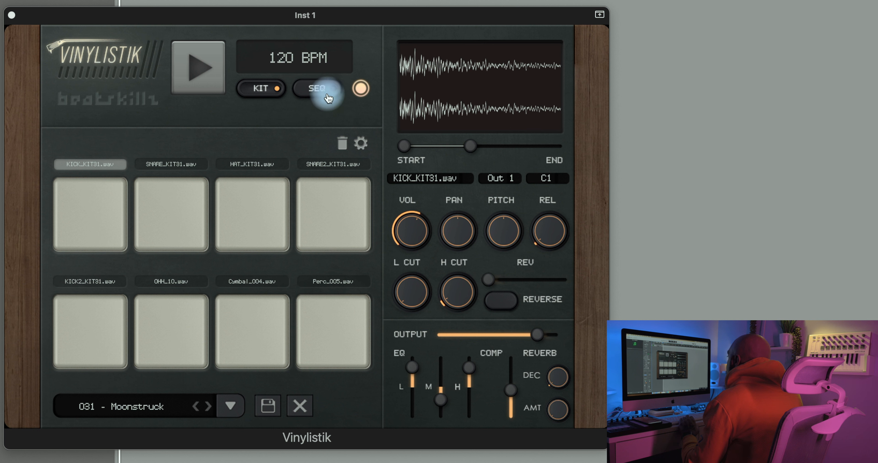
# - Toggle the round switch beside SEQ and bring up the Moonstruck kit's step sequencer, comparing it with the kit view
pyautogui.click(363, 91)
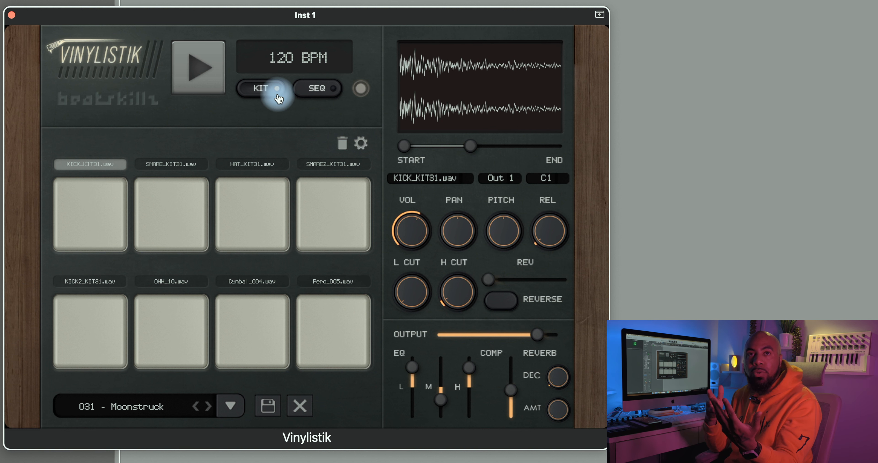
pyautogui.click(319, 94)
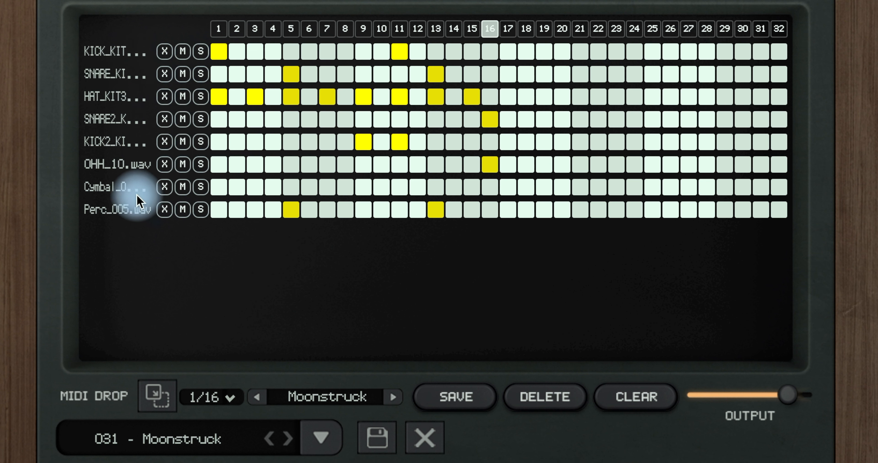
pyautogui.click(272, 0)
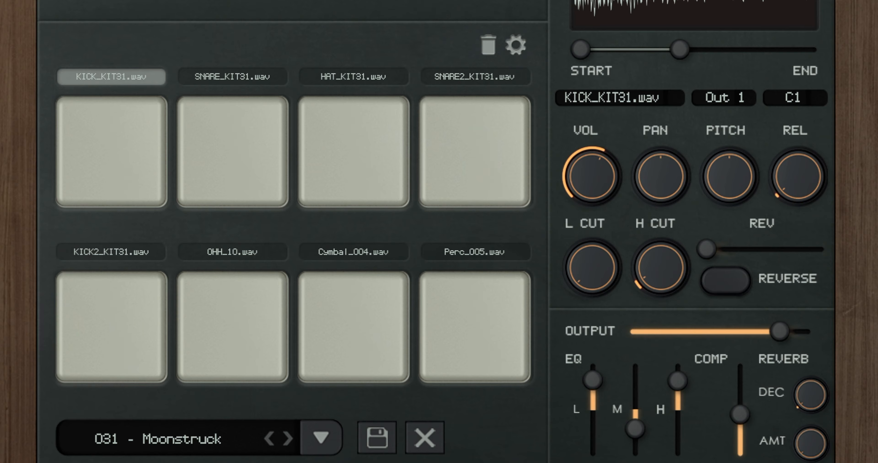
pyautogui.click(272, 0)
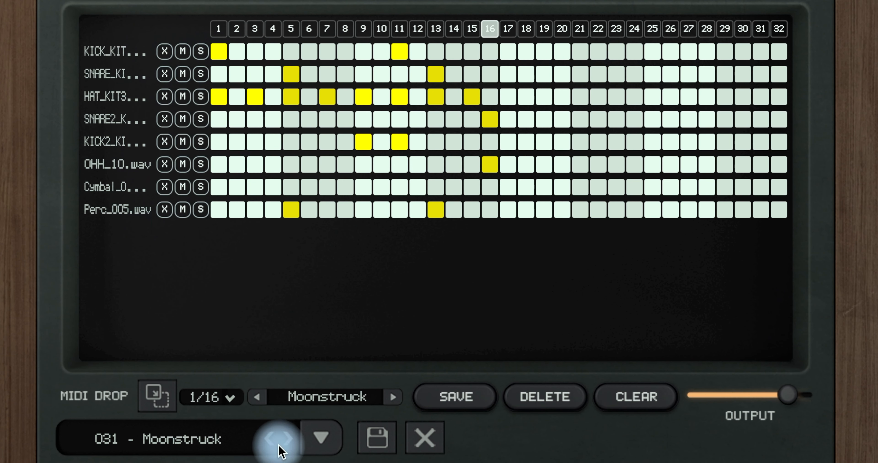
# - Advance from Moonstruck to a following kit preset that has a 32-step sequence
pyautogui.click(288, 443)
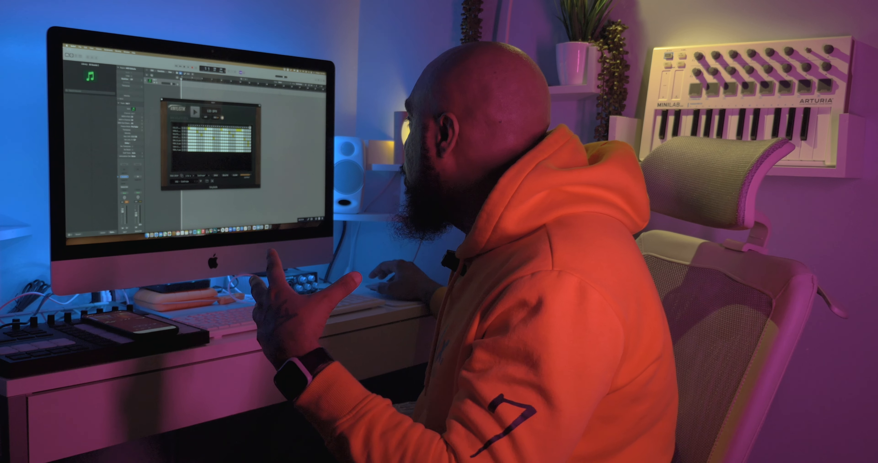
pyautogui.click(188, 187)
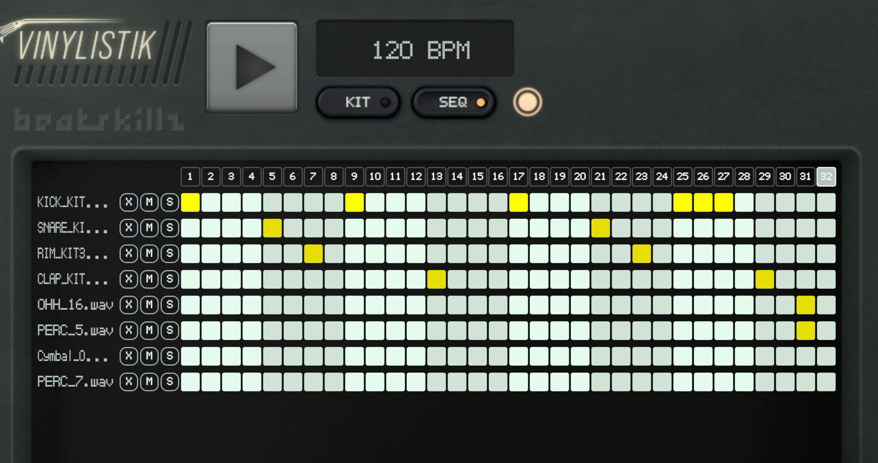
# - Play the sequence and edit the kick row, adding hits at steps 4, 13 and 23 and removing those at steps 9 and 26
pyautogui.press('space')
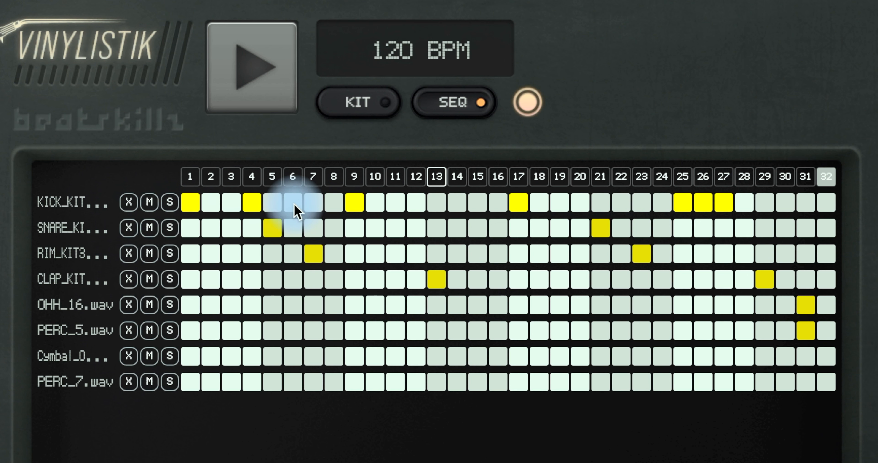
pyautogui.press('space')
pyautogui.click(354, 203)
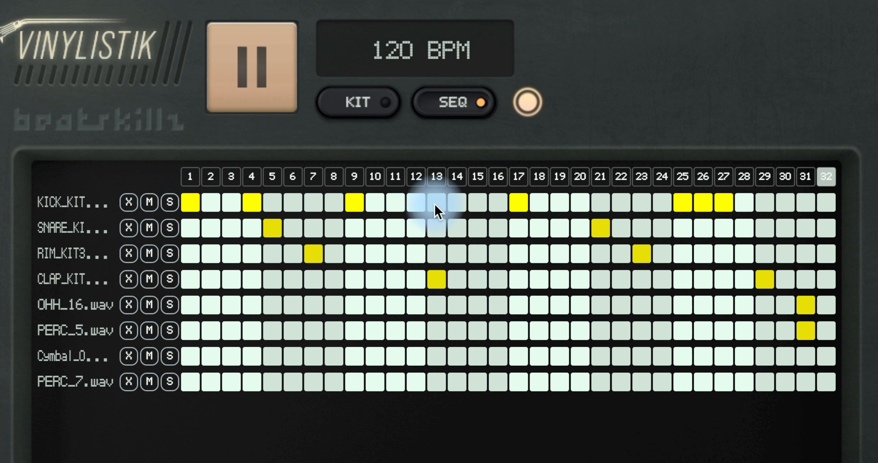
pyautogui.click(436, 203)
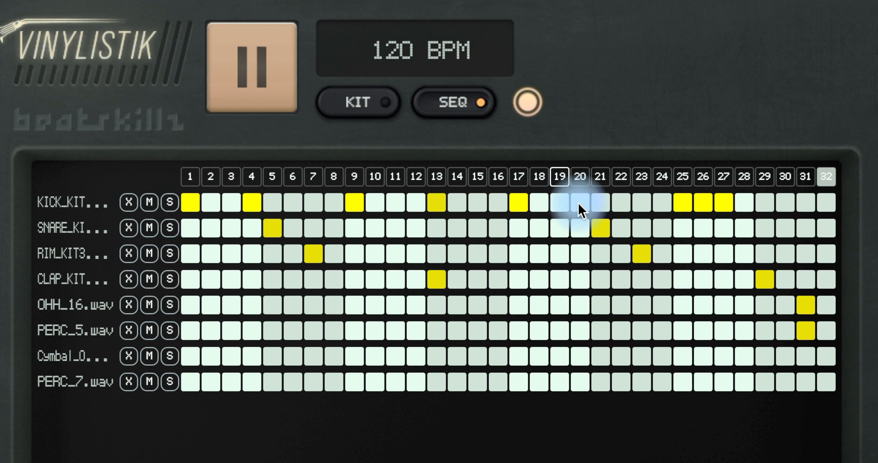
pyautogui.click(645, 206)
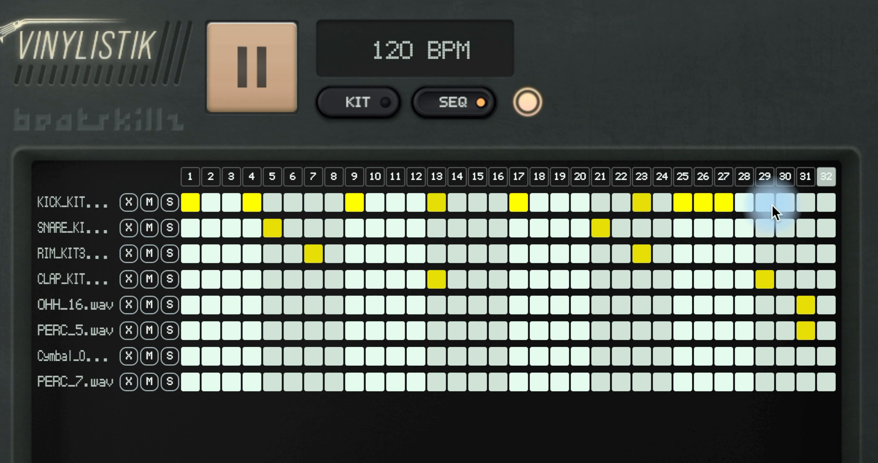
pyautogui.click(700, 204)
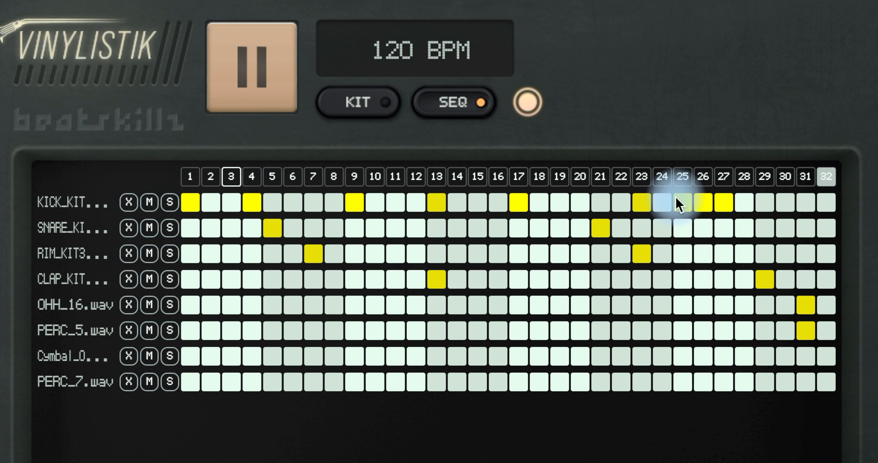
pyautogui.click(703, 205)
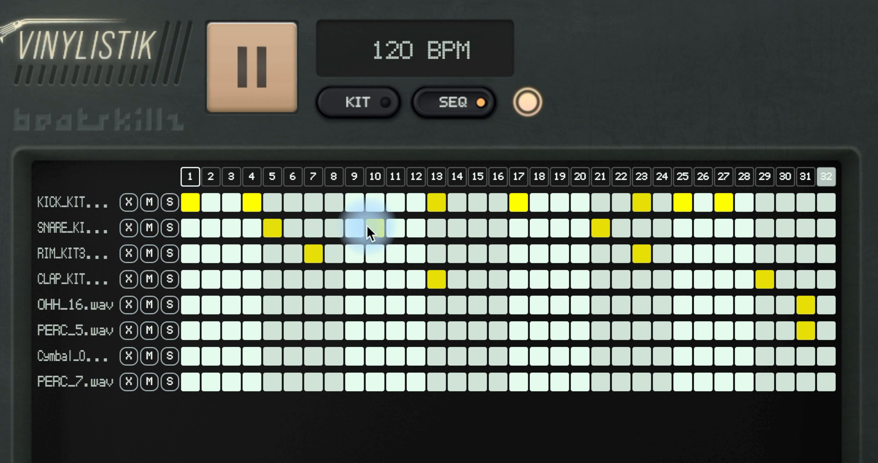
# - Add snare hits at steps 15 and 30, and stop playback
pyautogui.click(478, 228)
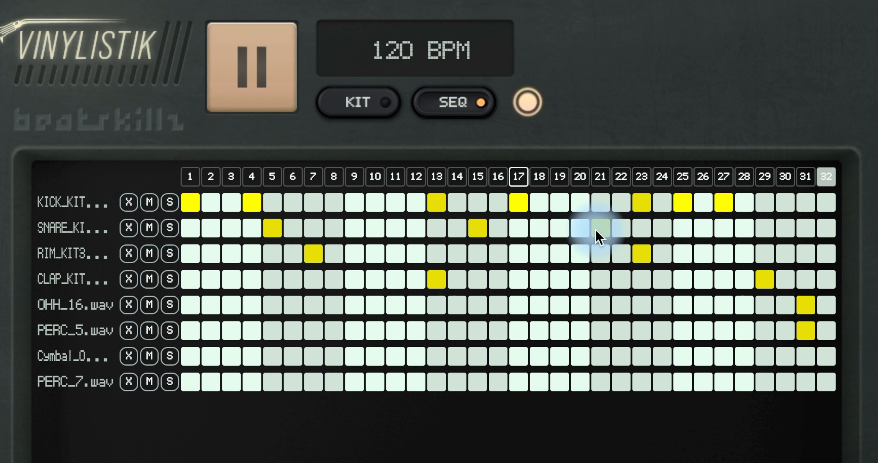
pyautogui.click(786, 228)
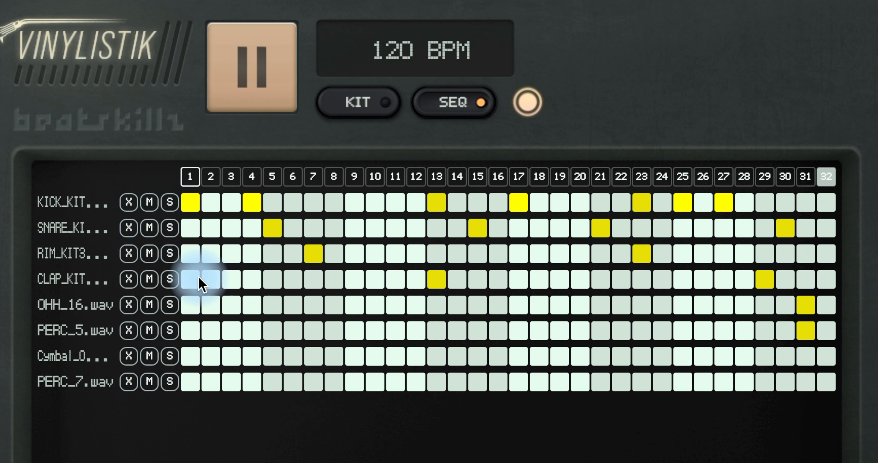
pyautogui.press('space')
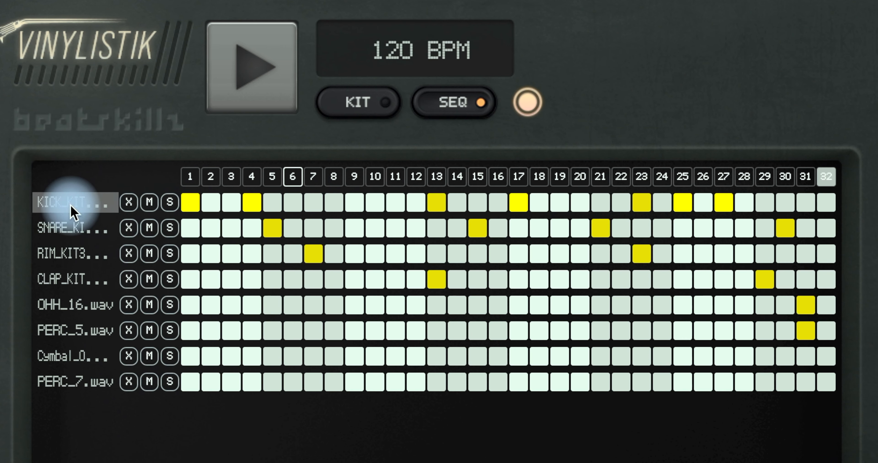
# - Examine the kick row's per-step lanes for Pitch, Note Length, Velocity, Swing and Reverb, and collapse them
pyautogui.click(73, 202)
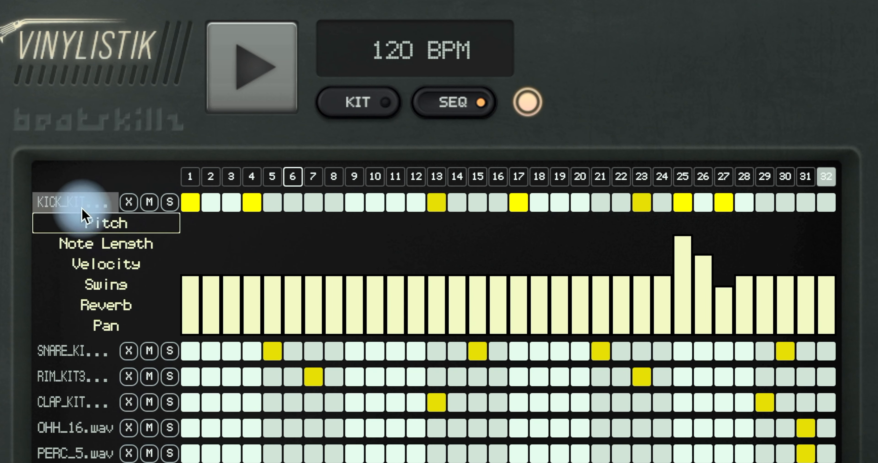
pyautogui.click(99, 245)
pyautogui.click(106, 267)
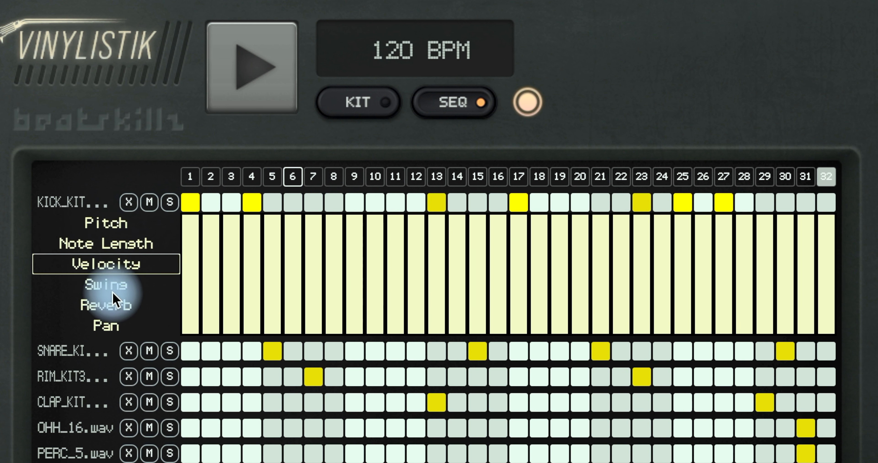
pyautogui.click(112, 287)
pyautogui.click(117, 309)
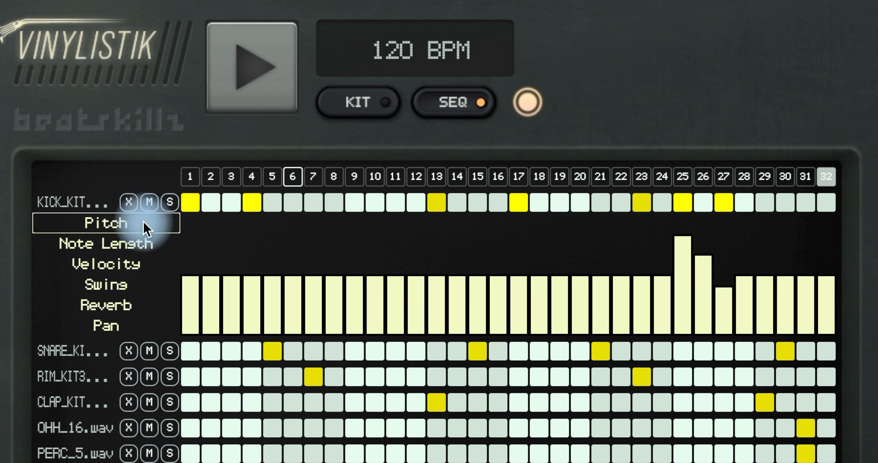
pyautogui.click(80, 204)
# - Solo the kick row and play the sequence to hear it alone
pyautogui.click(173, 205)
pyautogui.press('space')
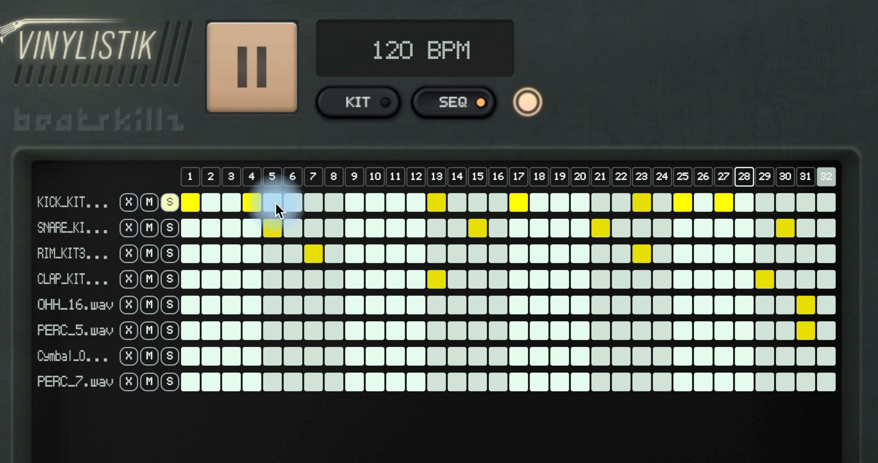
pyautogui.press('space')
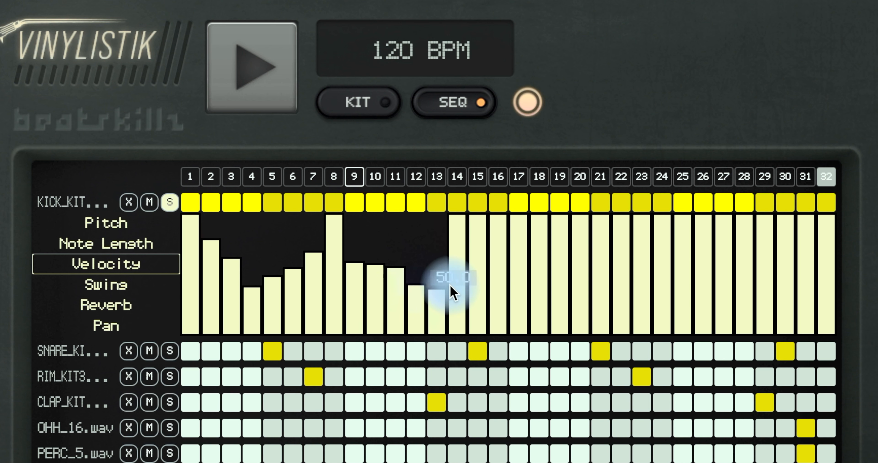
# - Draw a rising and falling velocity curve across kick steps 14 to 32, lower step 8's velocity, and play the sequence
pyautogui.moveTo(449, 289)
pyautogui.mouseDown()
pyautogui.moveTo(558, 254)
pyautogui.moveTo(594, 267)
pyautogui.mouseUp()
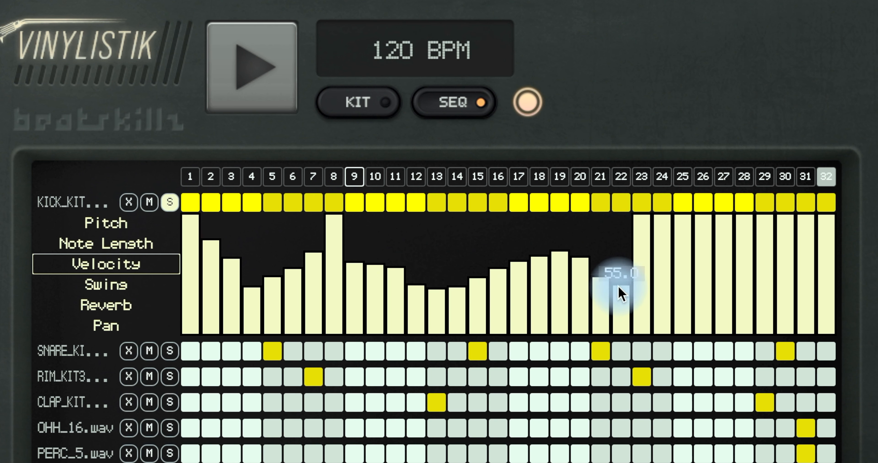
pyautogui.moveTo(620, 294)
pyautogui.mouseDown()
pyautogui.moveTo(707, 300)
pyautogui.moveTo(826, 245)
pyautogui.mouseUp()
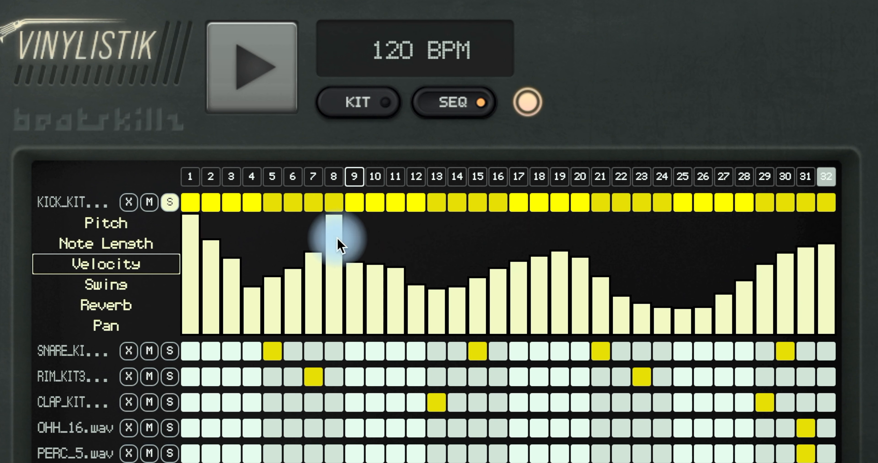
pyautogui.press('space')
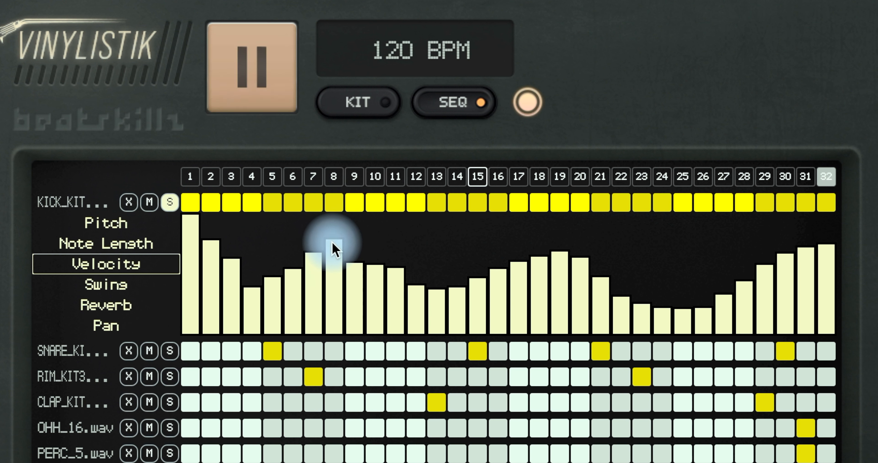
# - Raise the velocity of the kick steps 1 to 32 to about the maximum of 127, and play the sequence
pyautogui.moveTo(590, 254)
pyautogui.mouseDown()
pyautogui.moveTo(609, 240)
pyautogui.moveTo(609, 258)
pyautogui.mouseUp()
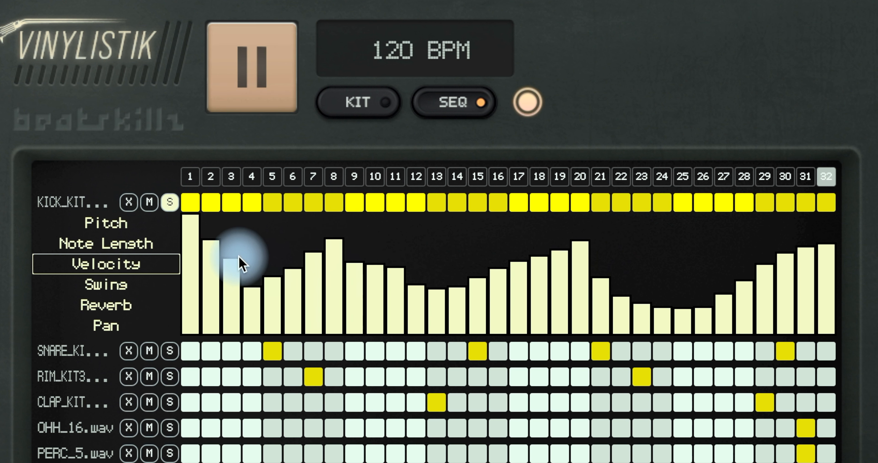
pyautogui.press('space')
pyautogui.moveTo(212, 255)
pyautogui.mouseDown()
pyautogui.moveTo(219, 214)
pyautogui.moveTo(453, 192)
pyautogui.moveTo(258, 235)
pyautogui.mouseUp()
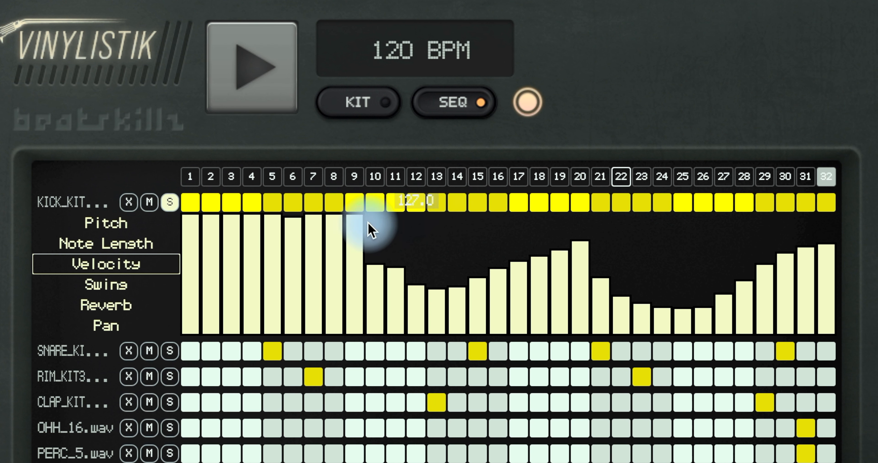
pyautogui.moveTo(333, 213)
pyautogui.mouseDown()
pyautogui.moveTo(402, 213)
pyautogui.moveTo(367, 211)
pyautogui.moveTo(383, 225)
pyautogui.moveTo(439, 218)
pyautogui.mouseUp()
pyautogui.moveTo(512, 213)
pyautogui.mouseDown()
pyautogui.moveTo(565, 208)
pyautogui.moveTo(464, 228)
pyautogui.moveTo(819, 215)
pyautogui.mouseUp()
pyautogui.press('space')
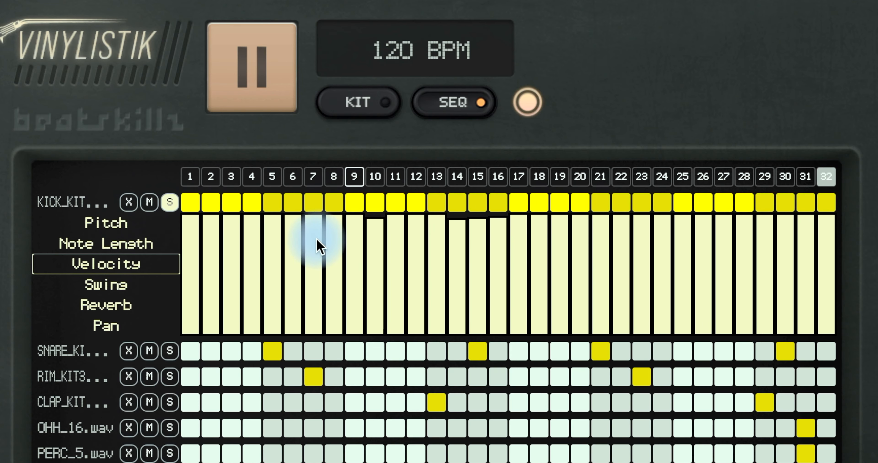
pyautogui.press('space')
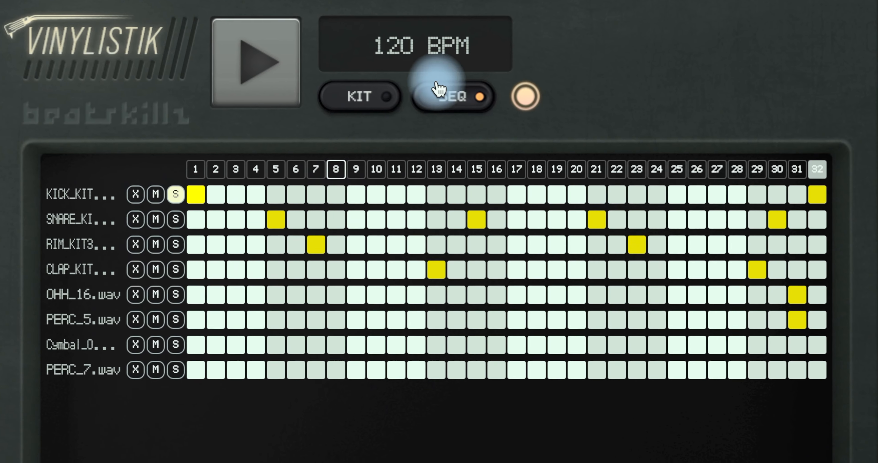
# - Clear the whole pattern and place kick hits at steps 1, 5, 9, 13 and 16
pyautogui.click(596, 219)
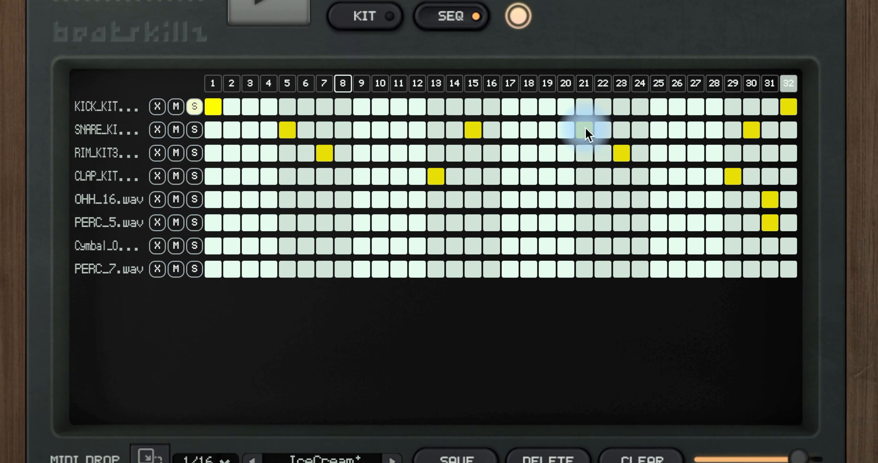
pyautogui.click(586, 131)
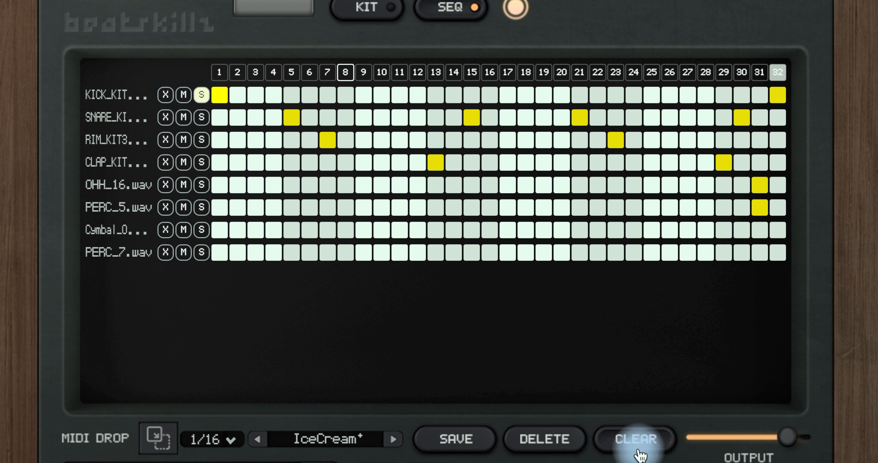
pyautogui.click(645, 446)
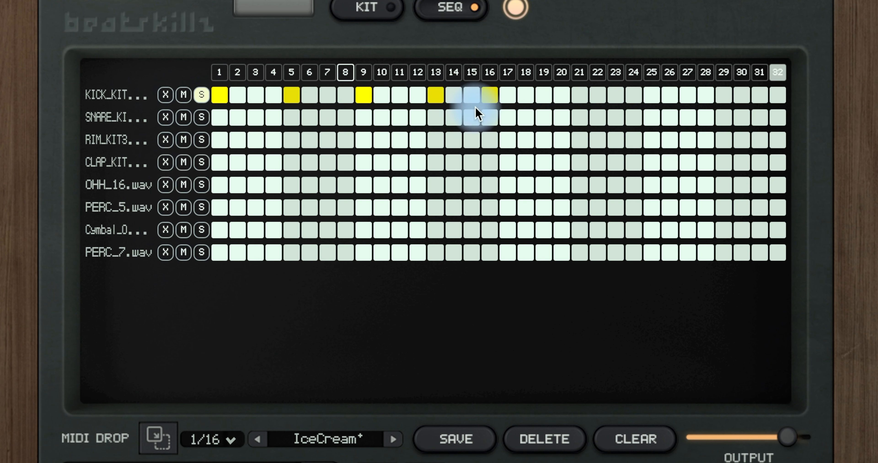
pyautogui.click(367, 92)
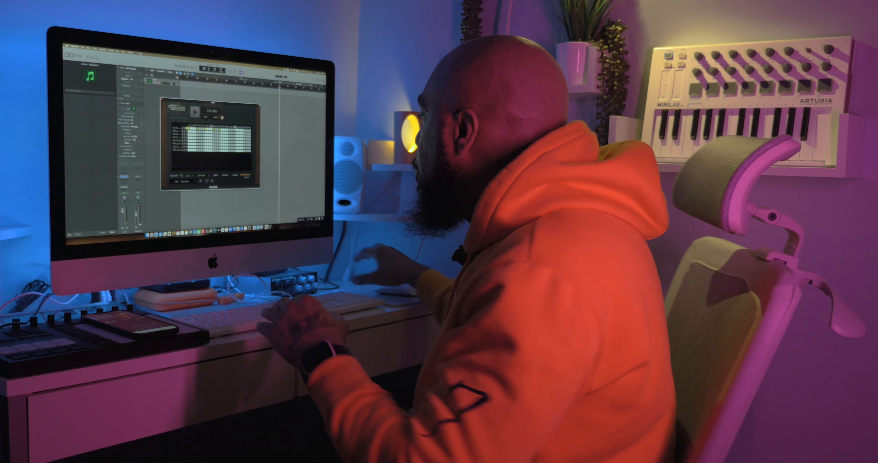
pyautogui.click(475, 448)
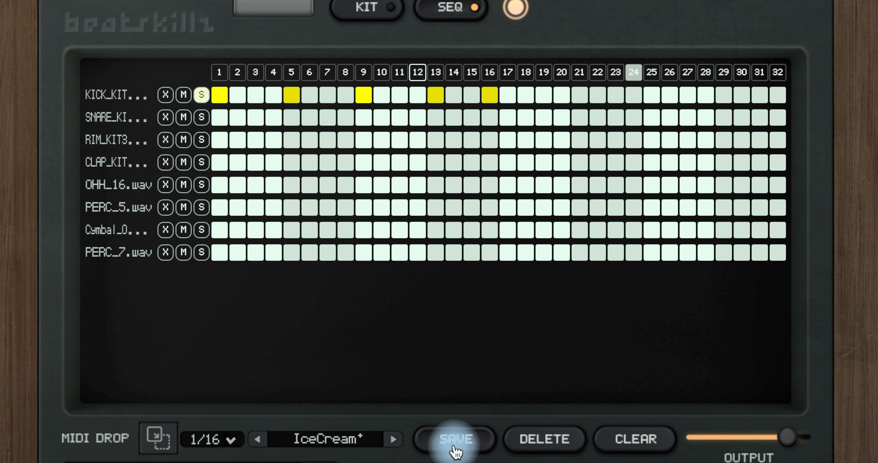
pyautogui.click(542, 449)
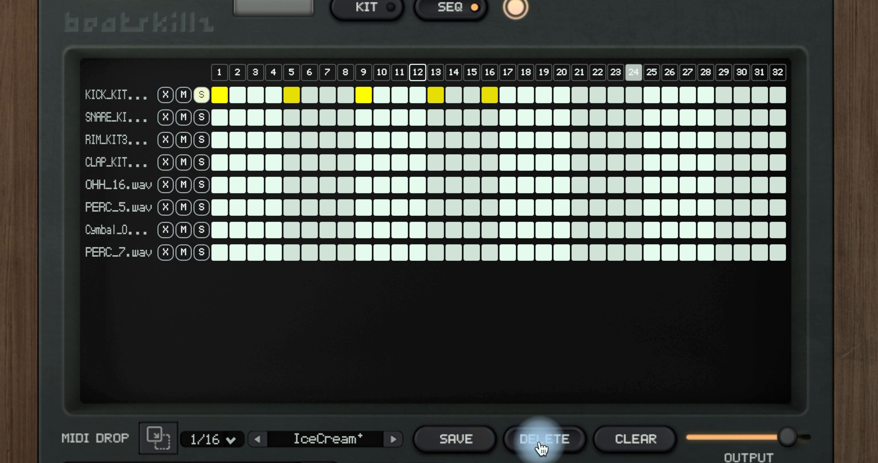
pyautogui.click(460, 439)
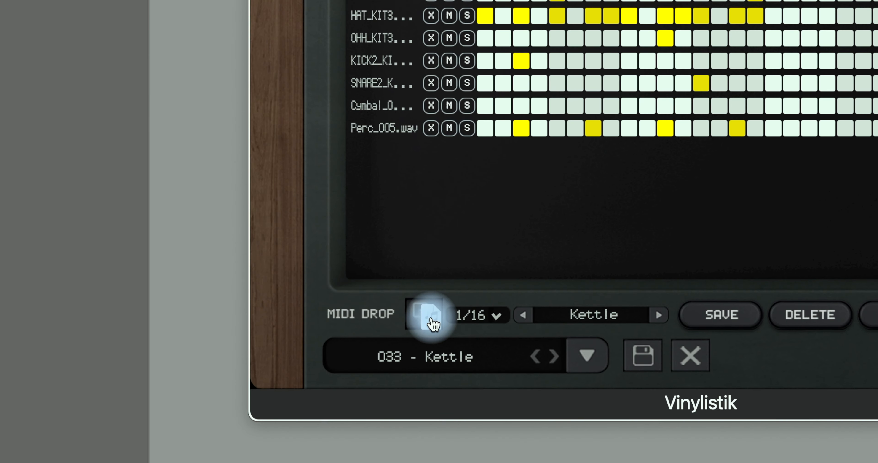
# - Export the Kettle pattern as MIDI onto the DAW's track, and return the plugin to its sequencer view
pyautogui.moveTo(433, 323); pyautogui.dragTo(327, 33)
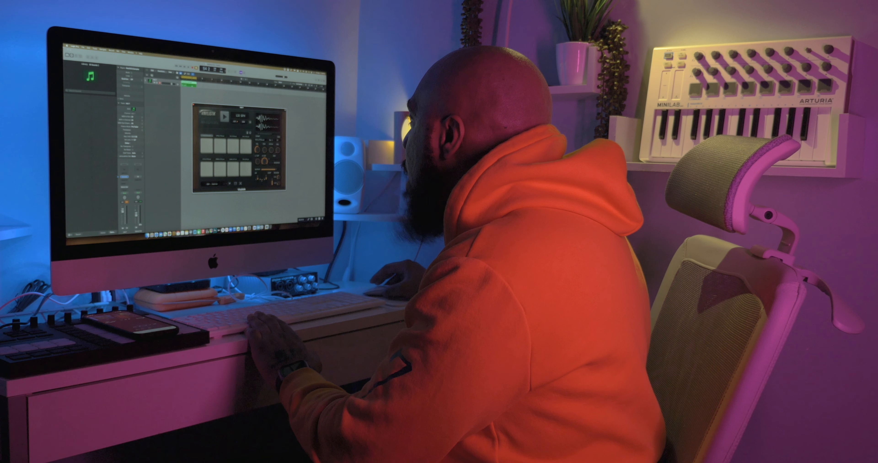
pyautogui.click(526, 108)
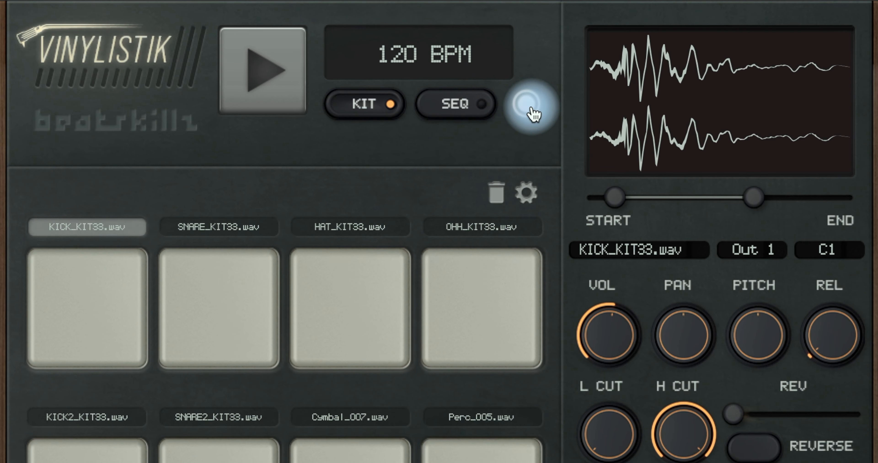
pyautogui.click(432, 108)
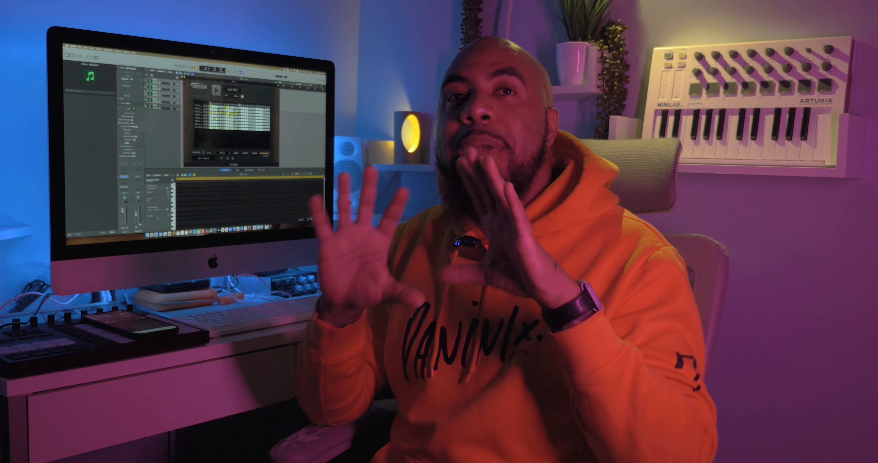